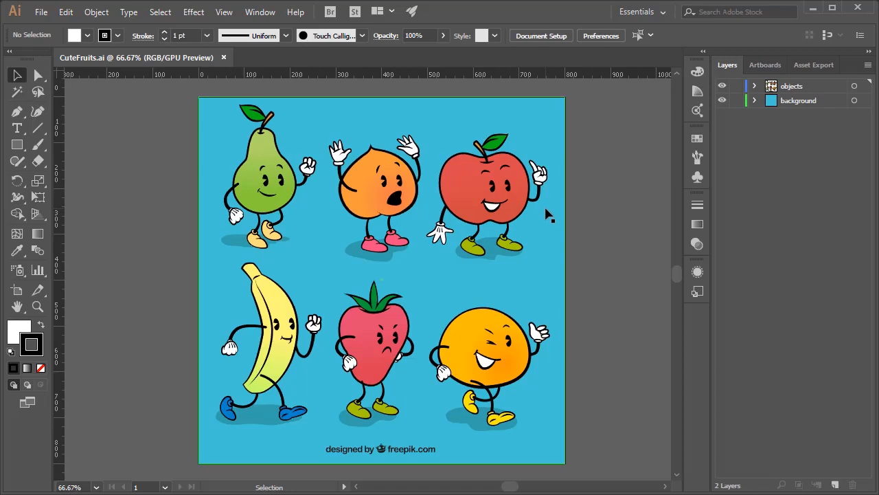
click(41, 17)
key(Escape)
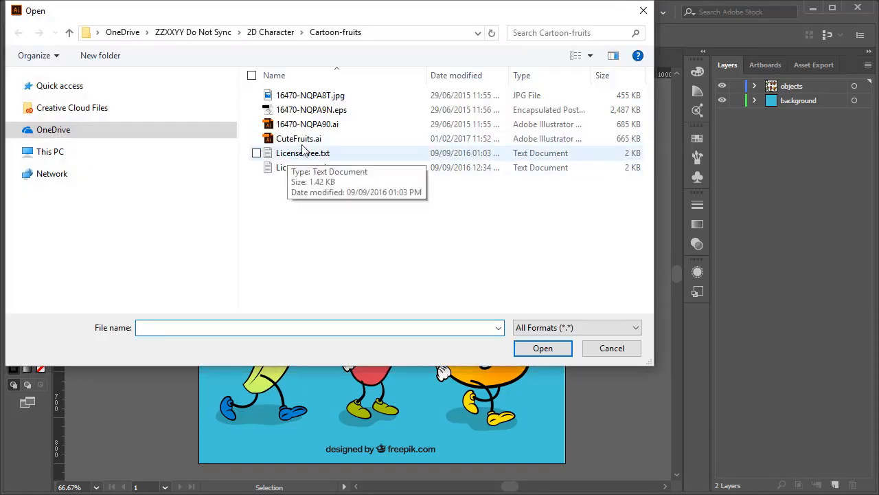
click(309, 139)
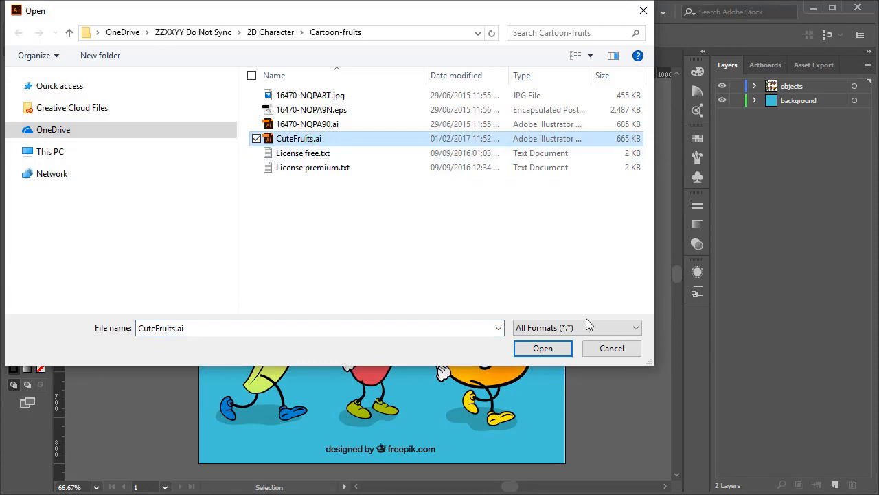
click(618, 350)
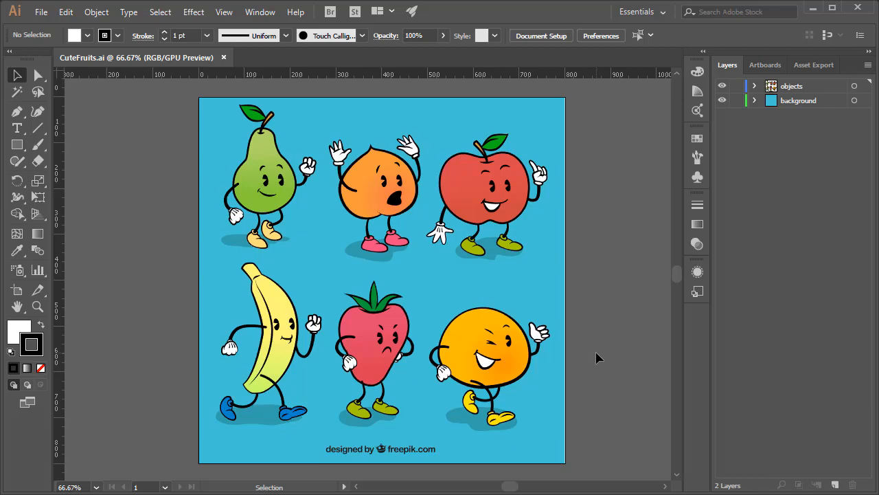
click(289, 326)
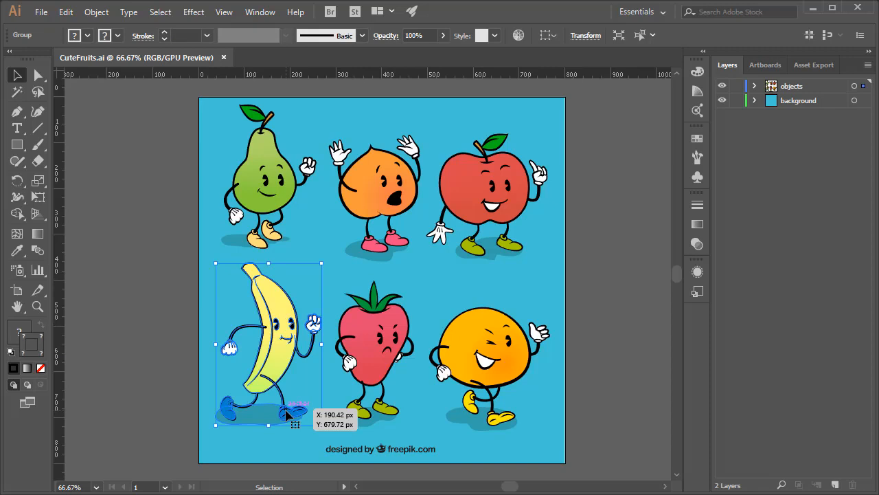
click(638, 303)
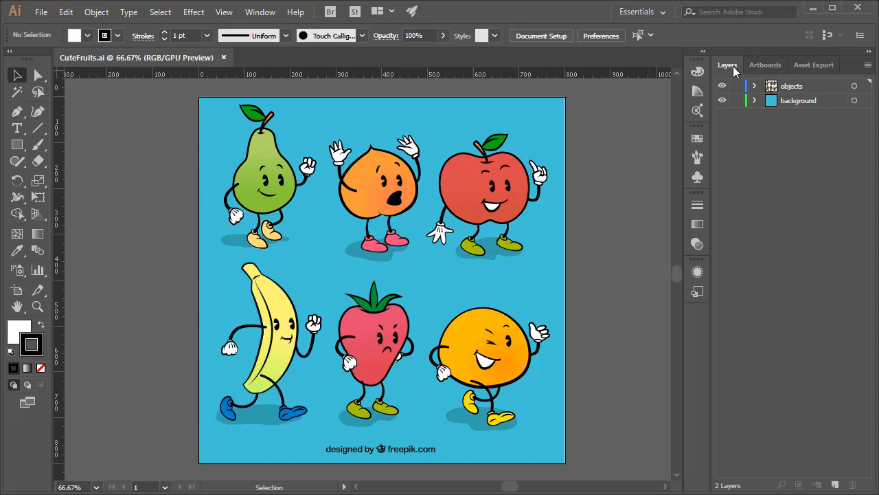
Step: Hide and redisplay the Layers panel, and check the artboard list before returning to the layer list
click(260, 13)
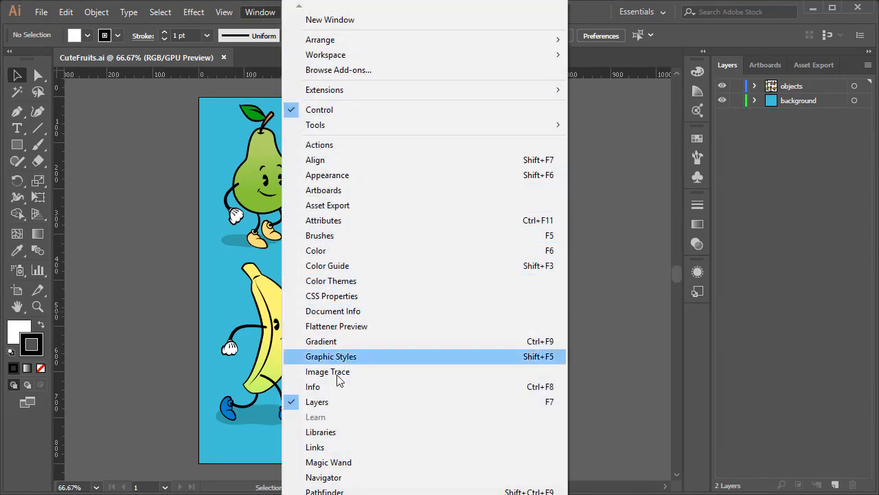
click(337, 403)
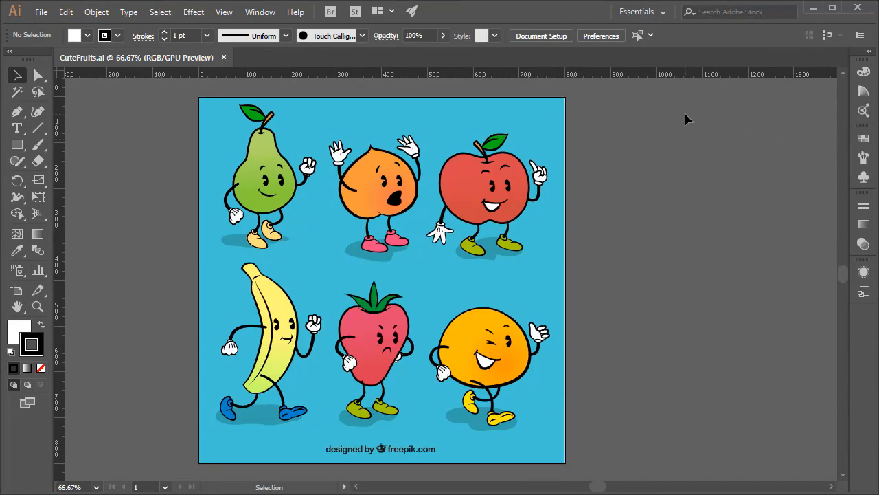
key(F7)
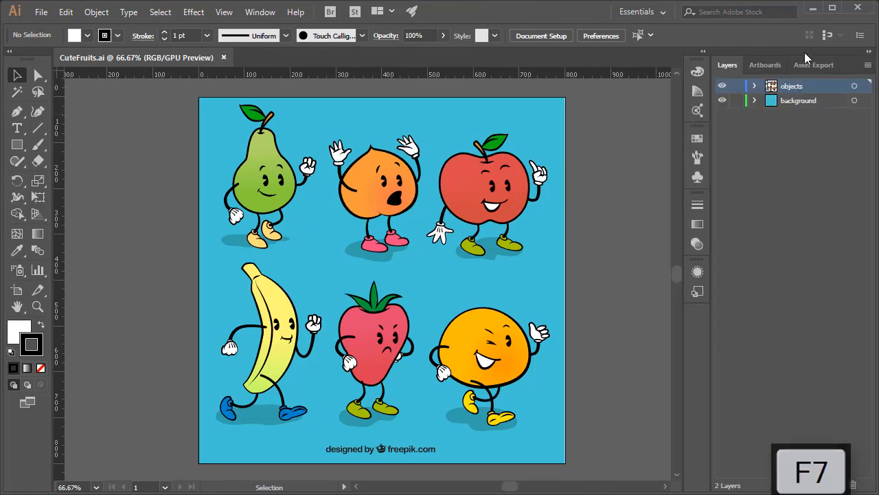
click(768, 65)
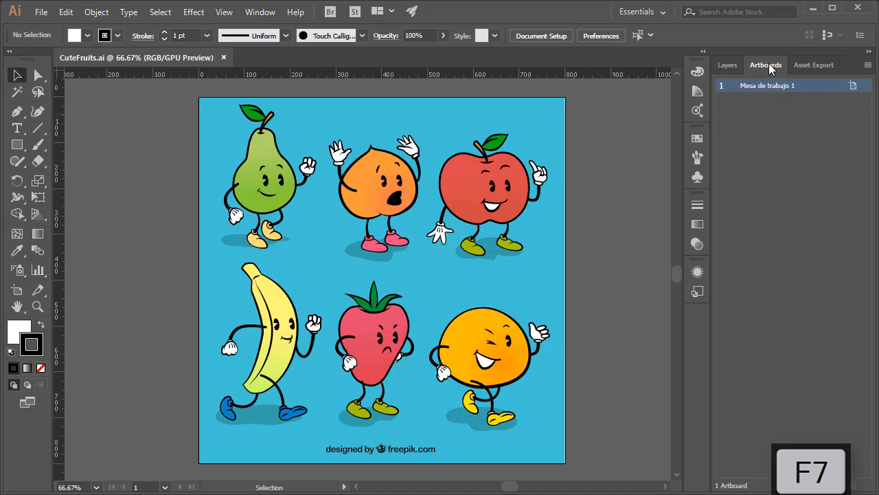
click(730, 65)
Step: Copy the banana character group from the CuteFruits artwork
click(281, 355)
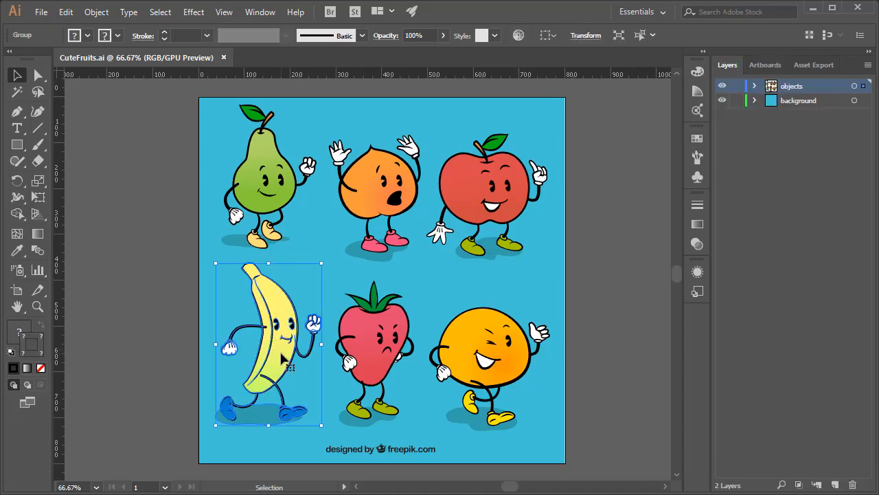
key(ctrl+c)
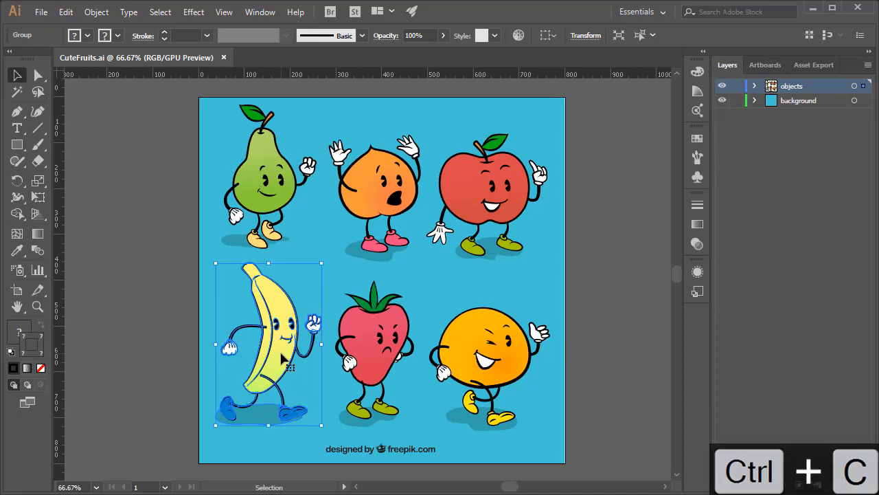
Step: Create a new landscape RGB document named Banana, 1280 pixels wide and 720 pixels high
click(39, 12)
click(43, 25)
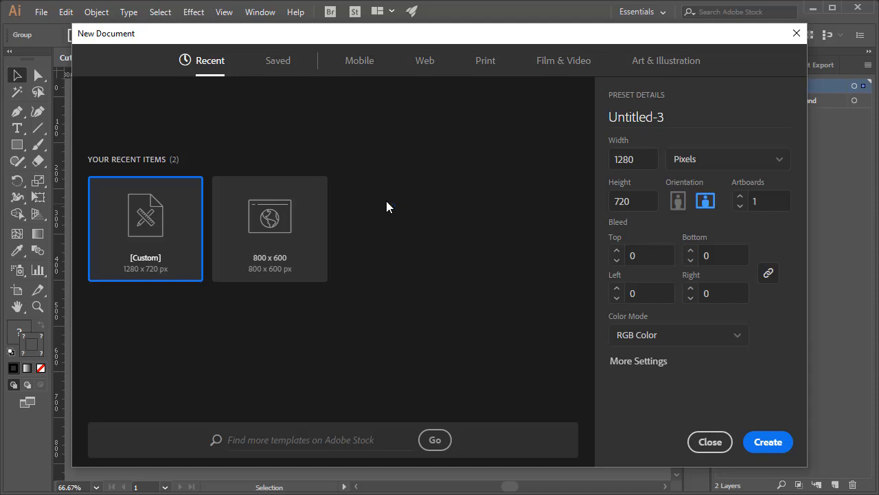
click(627, 113)
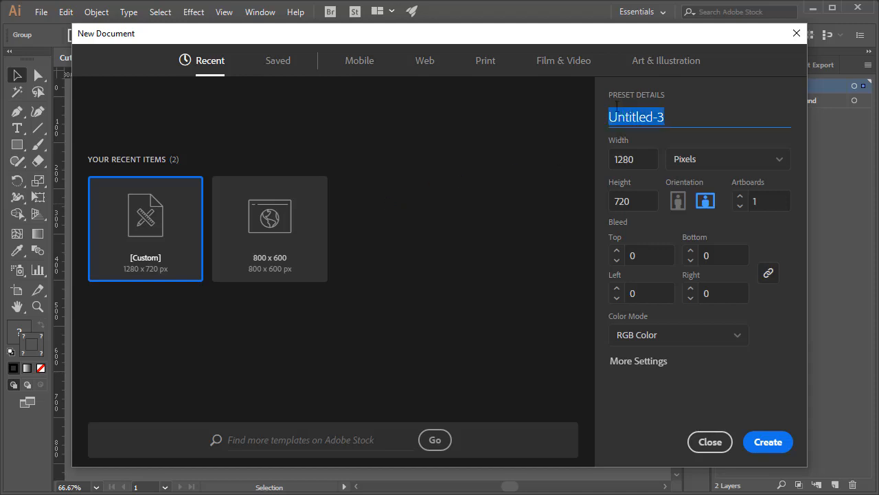
click(614, 114)
double_click(614, 114)
text(Banana)
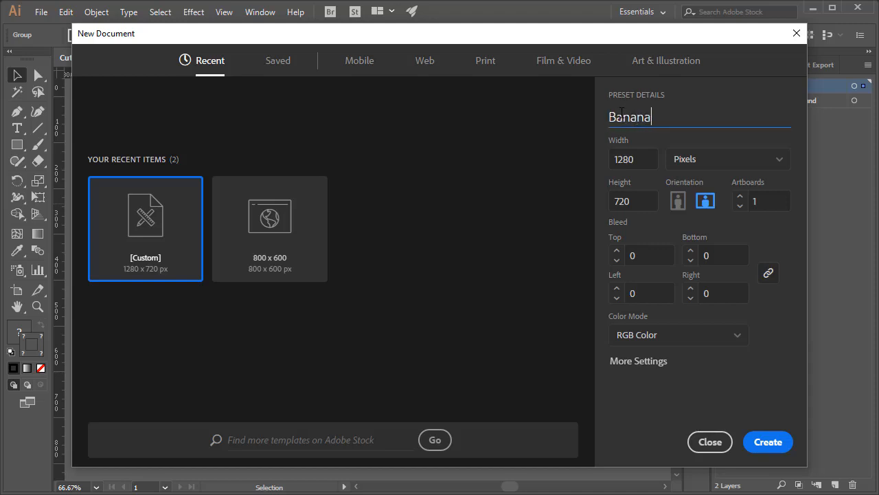
double_click(642, 163)
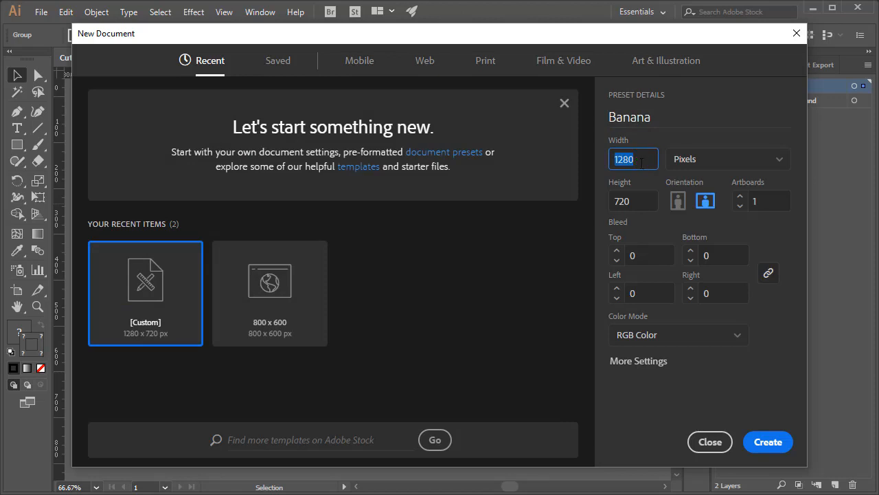
double_click(627, 200)
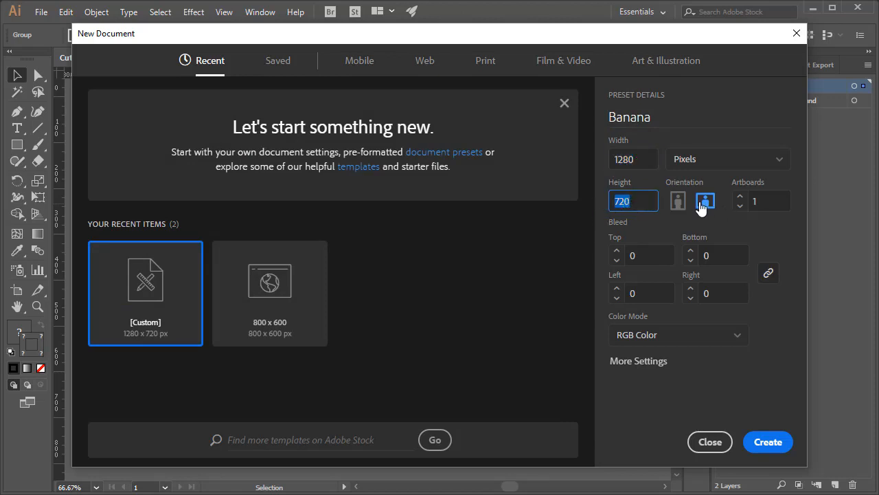
double_click(649, 158)
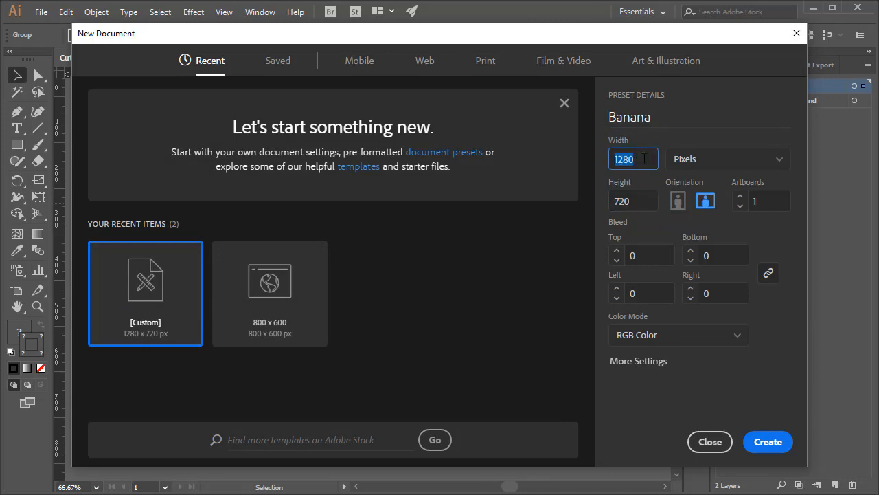
double_click(644, 196)
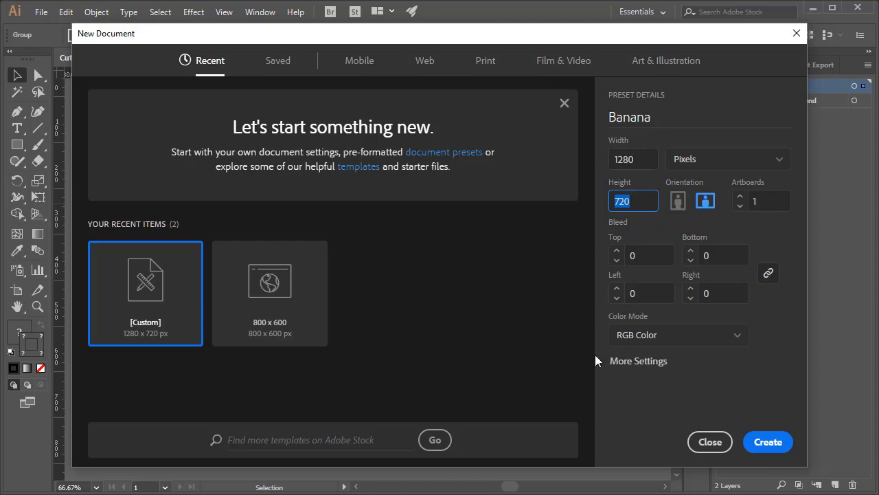
click(765, 440)
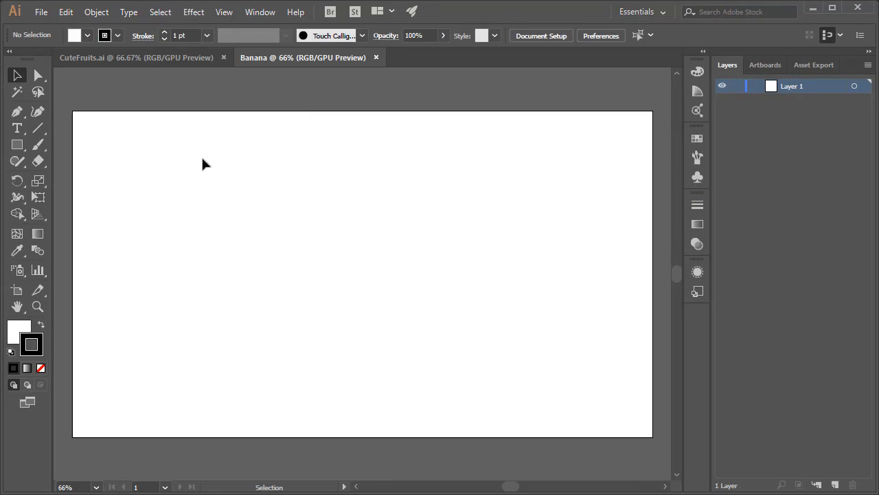
Step: Copy the banana character from CuteFruits.ai again and paste it into the Banana document
click(179, 59)
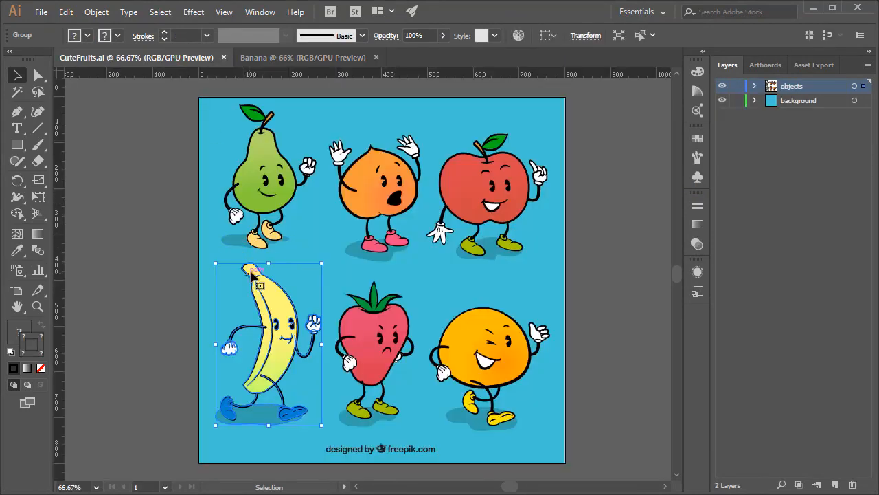
key(ctrl+c)
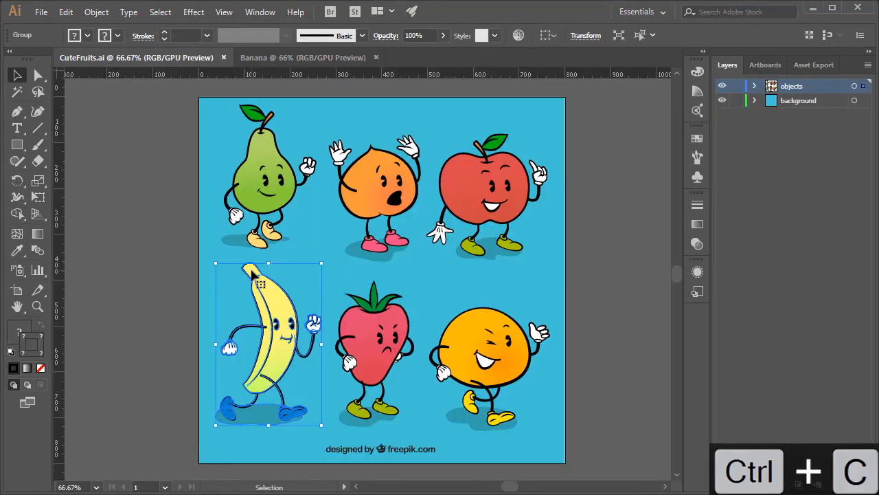
click(320, 55)
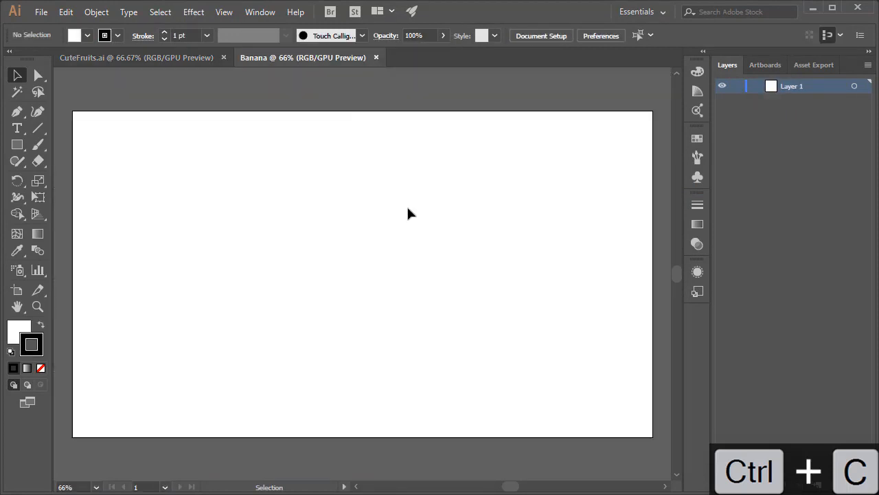
key(ctrl+v)
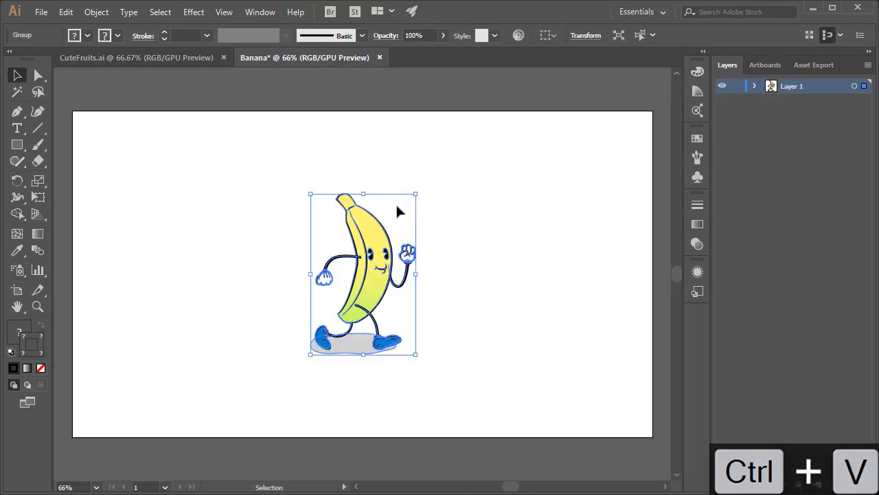
Step: Enlarge the pasted banana proportionally to fill most of the artboard's height and reposition it near the centre
drag(416, 195, 459, 128)
drag(412, 216, 395, 260)
click(503, 261)
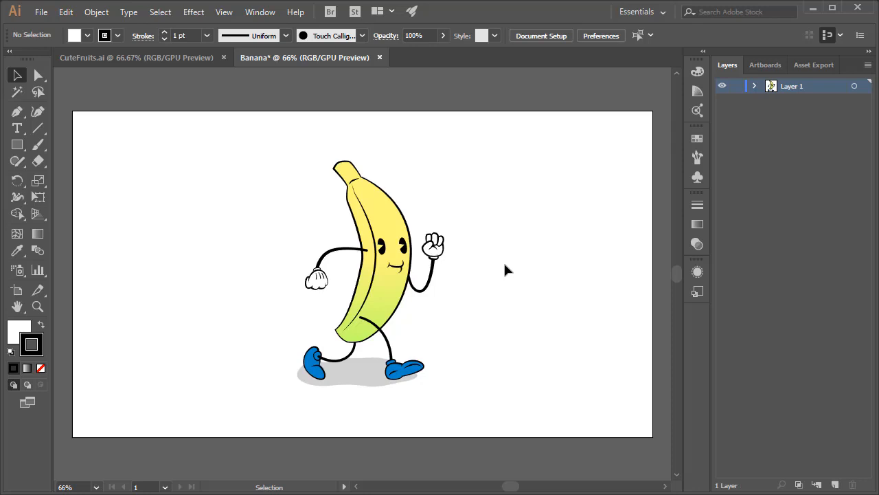
Step: Expand Layer 1 and its nested group to examine how the banana artwork is layered
click(405, 252)
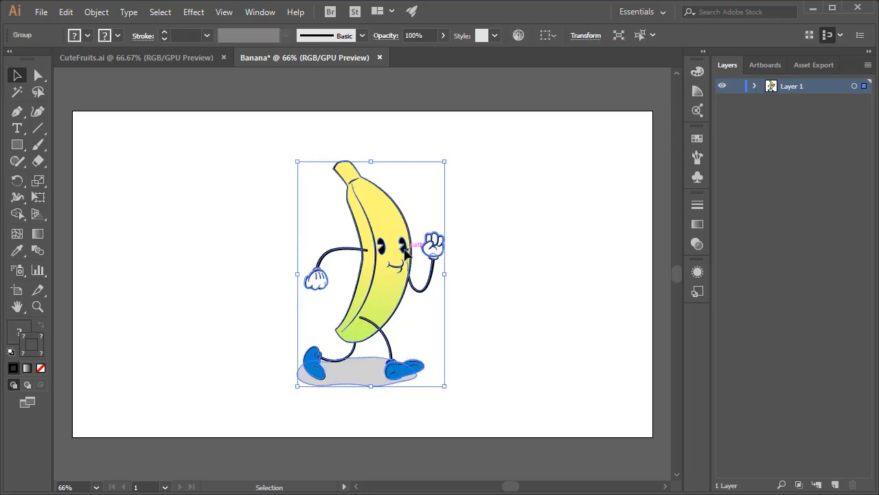
click(755, 86)
click(771, 101)
click(584, 227)
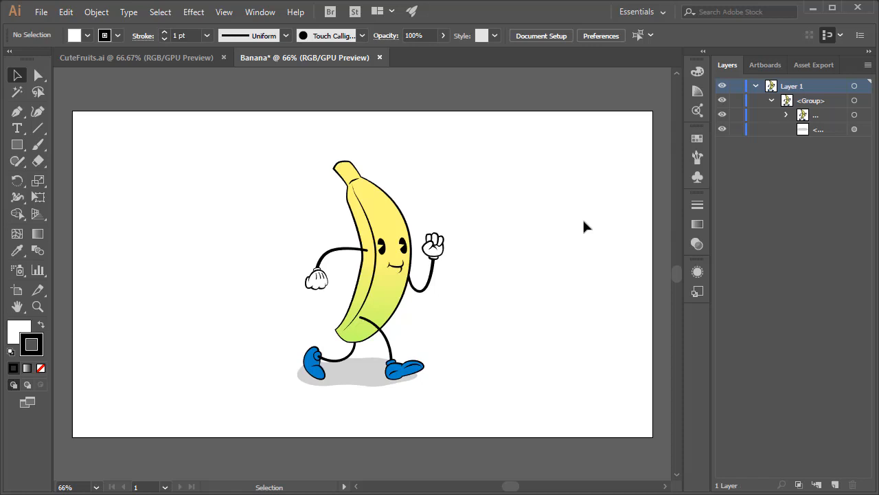
Step: Save the document as Banana.ai in the Cartoon-fruits folder using the default Illustrator CC options
key(ctrl)
key(ctrl+s)
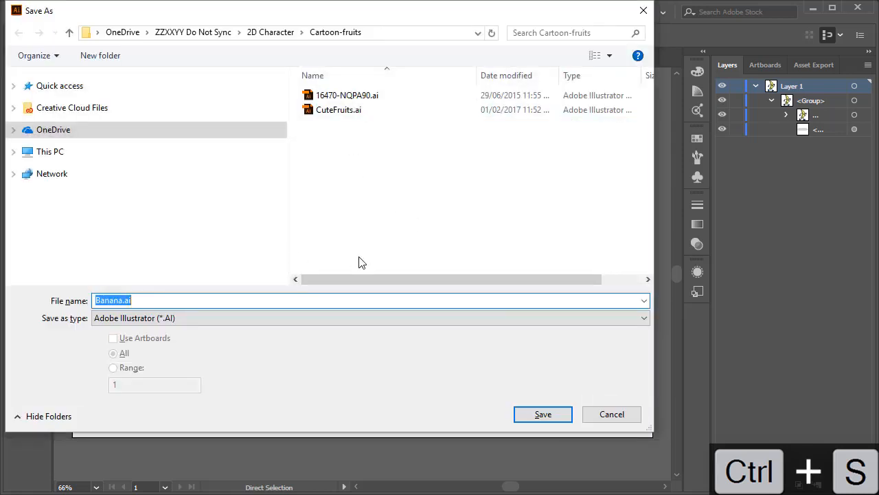
click(565, 413)
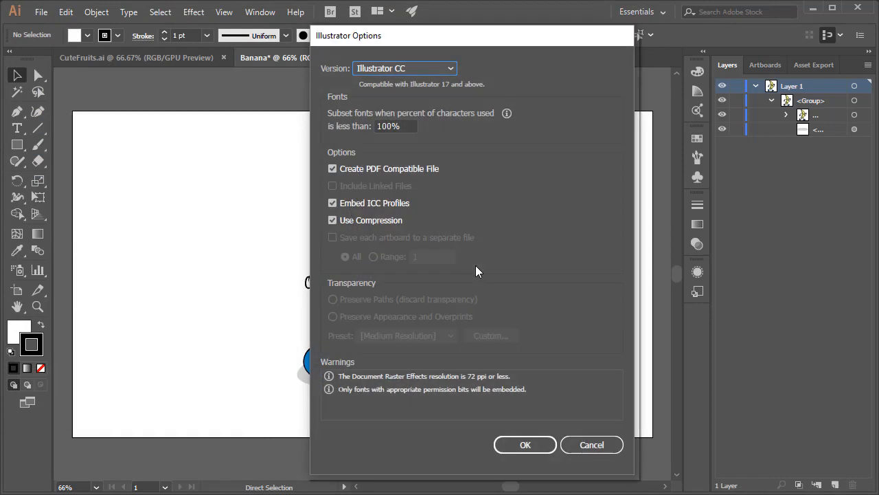
click(544, 445)
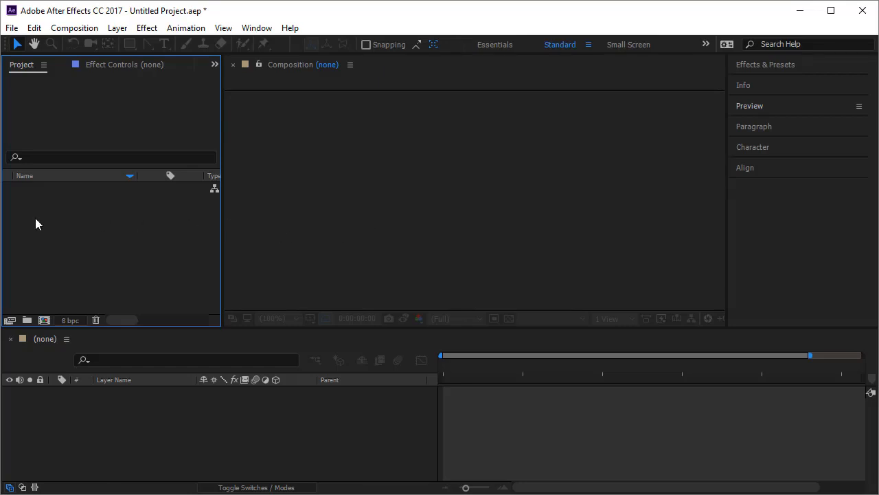
Step: Switch to After Effects and import Banana.ai as Composition - Retain Layer Sizes
right_click(74, 215)
mouse_move(133, 284)
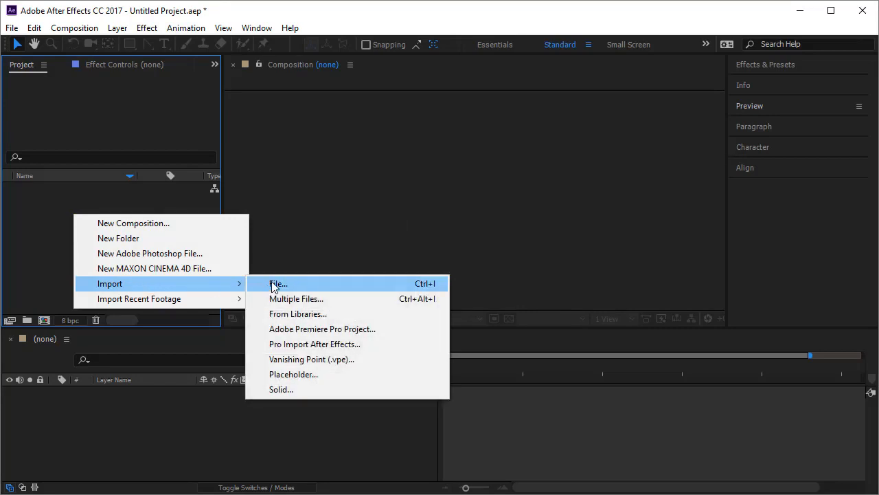
click(275, 284)
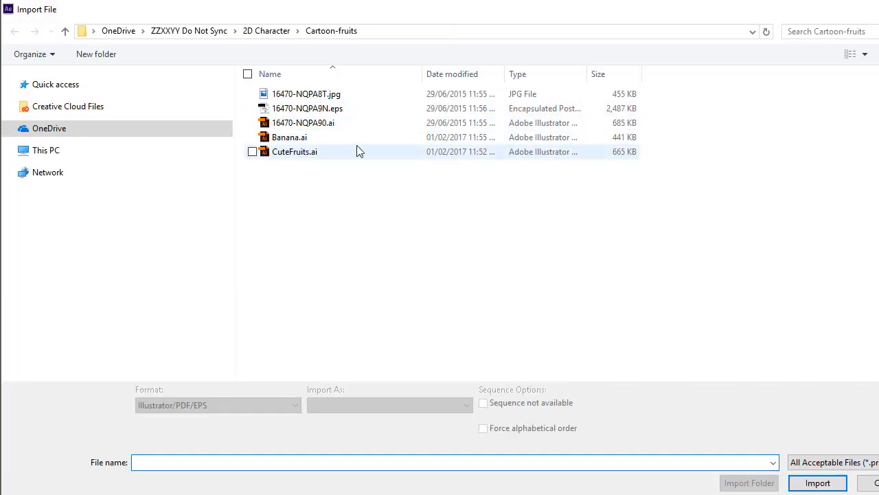
click(324, 138)
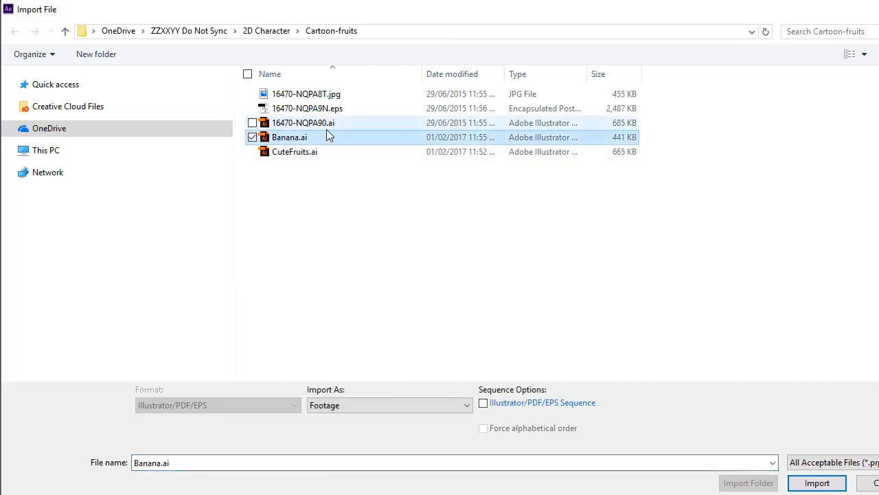
click(357, 406)
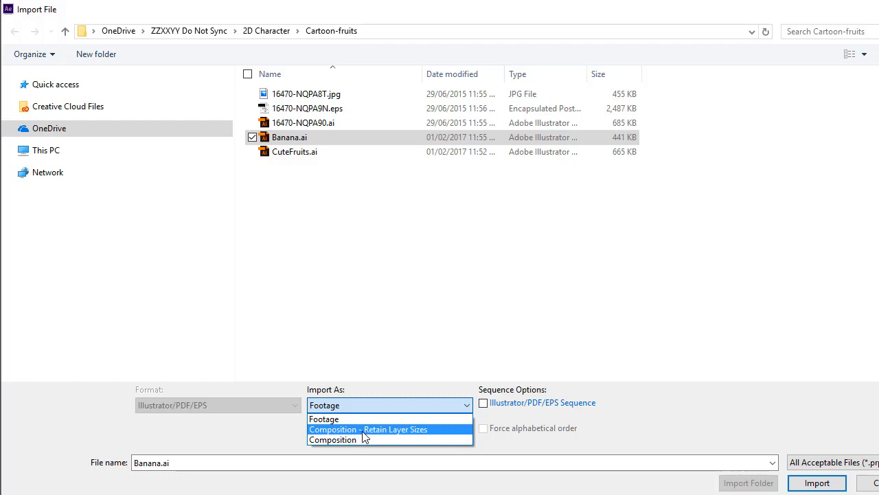
click(363, 431)
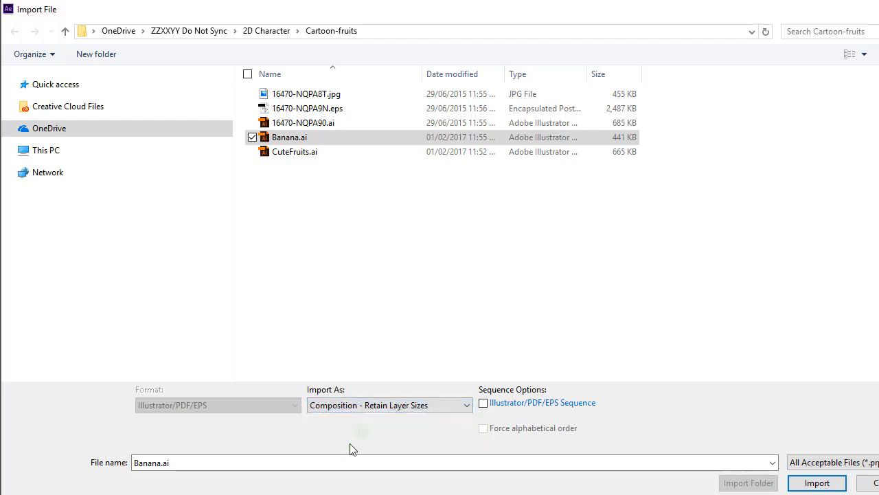
click(824, 483)
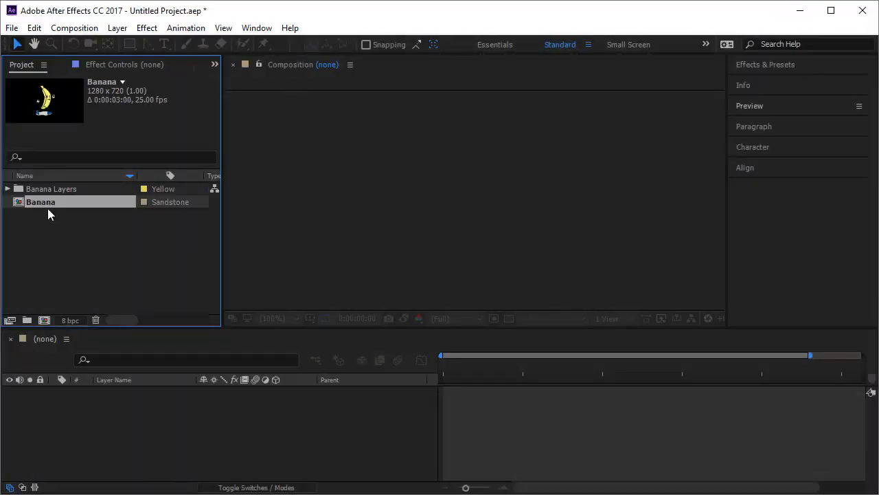
Step: Expand the Banana Layers folder and open Banana.ai in Illustrator to check its layer structure, returning to After Effects
click(44, 188)
click(7, 189)
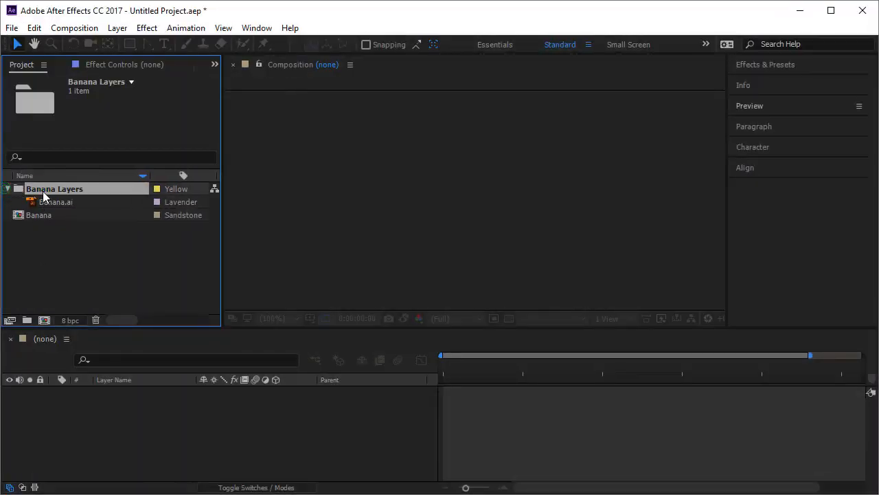
click(62, 203)
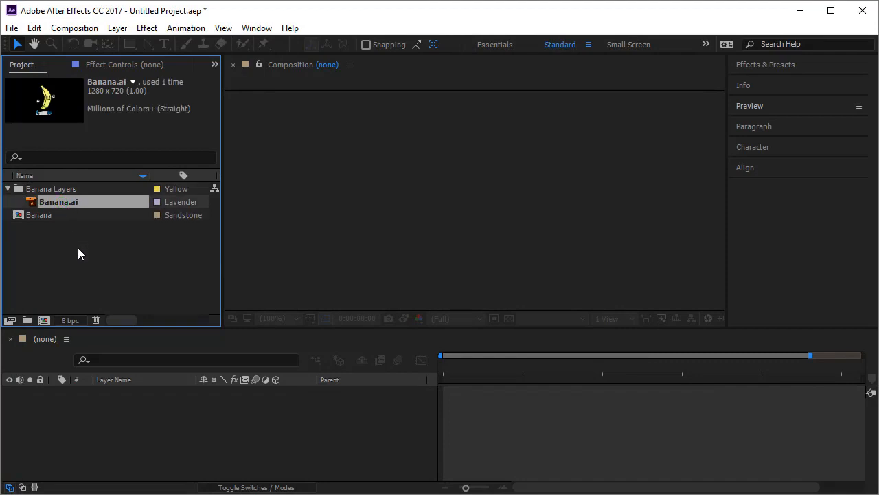
key(ctrl+e)
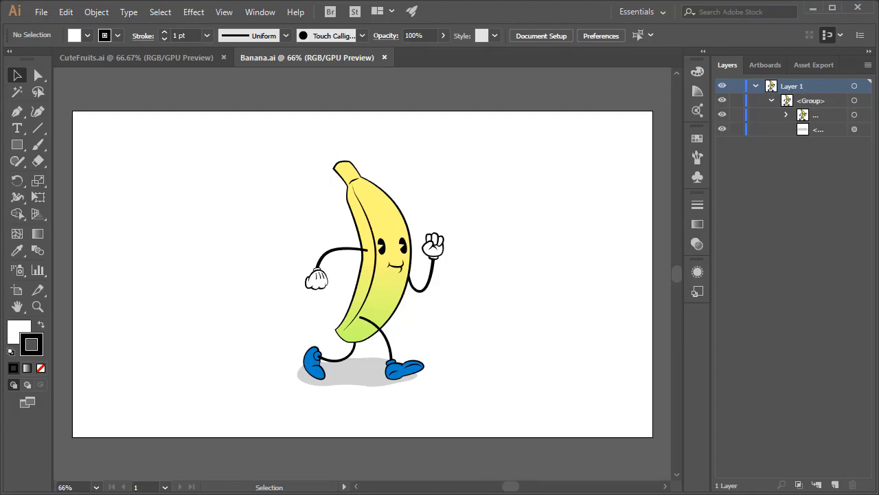
key(alt+Tab)
Step: Open the Banana composition and change its background color to light gray in the composition settings
click(51, 216)
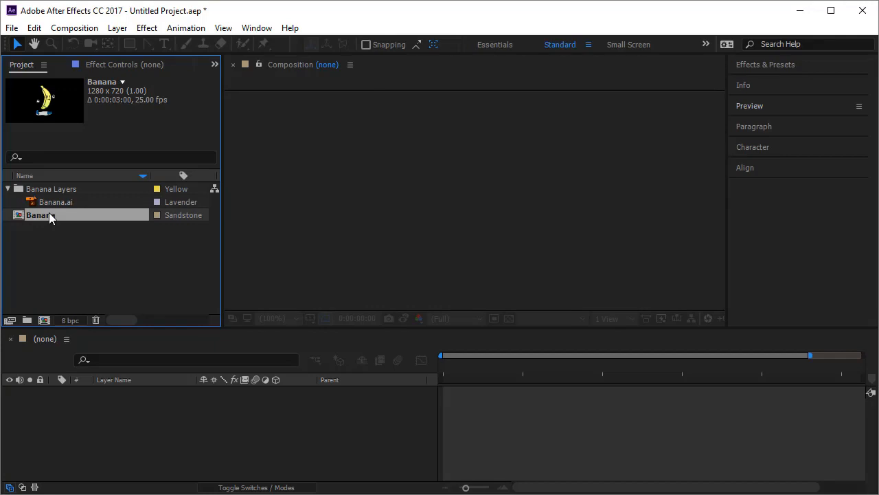
double_click(48, 215)
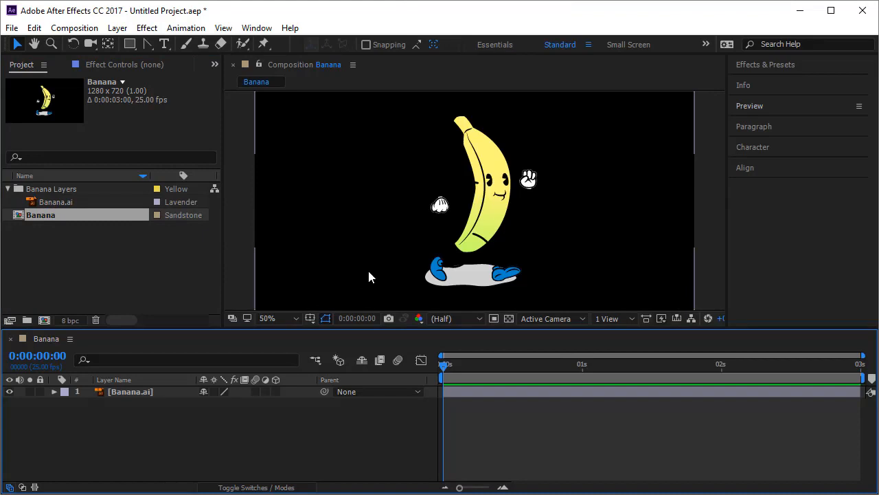
right_click(45, 339)
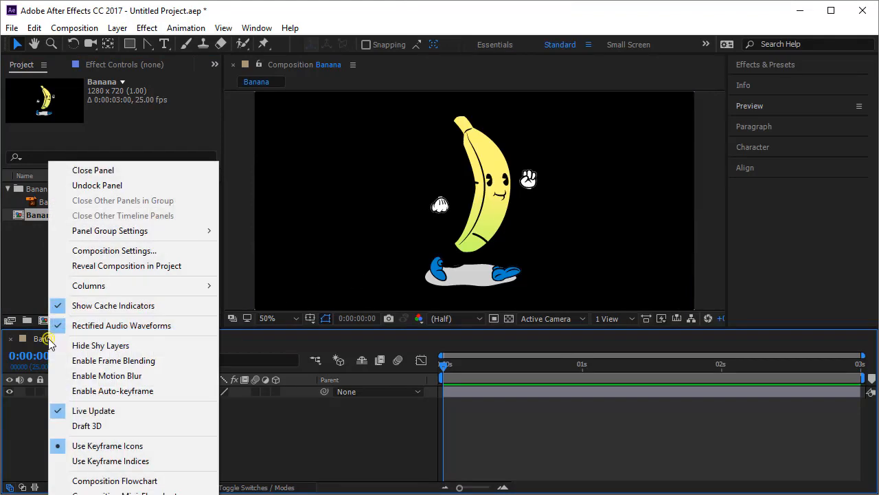
click(112, 252)
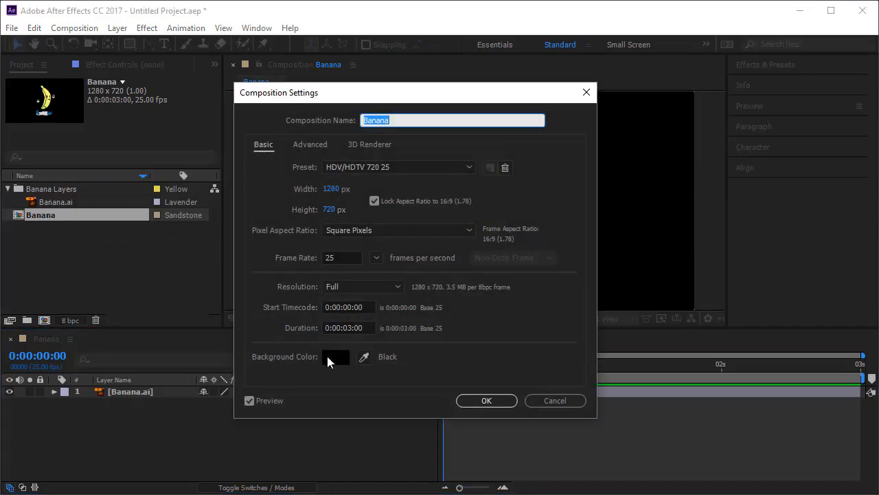
click(337, 356)
drag(228, 218, 73, 197)
click(374, 151)
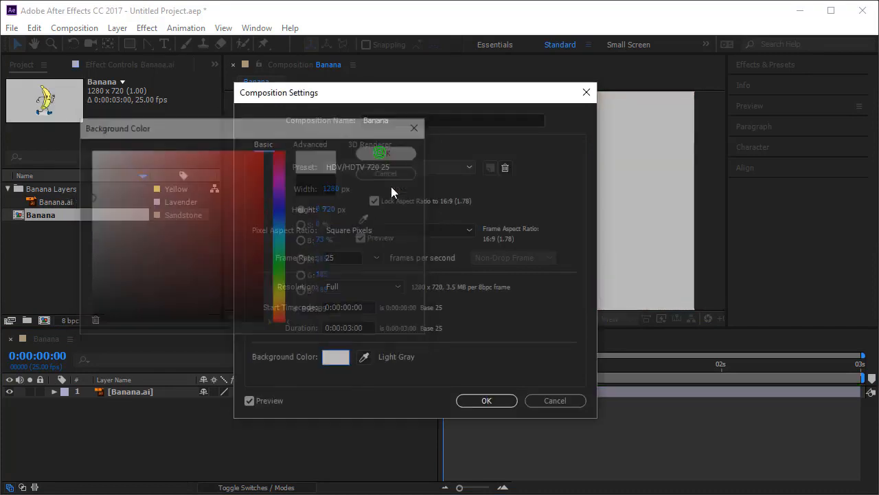
click(495, 398)
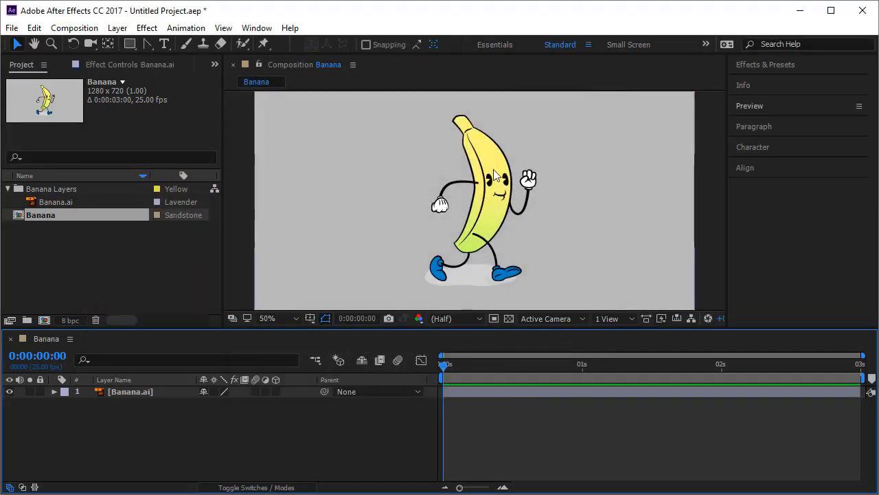
Step: Try moving the Banana.ai layer down by setting its position to 640, 433, undo the move and collapse its properties
click(147, 395)
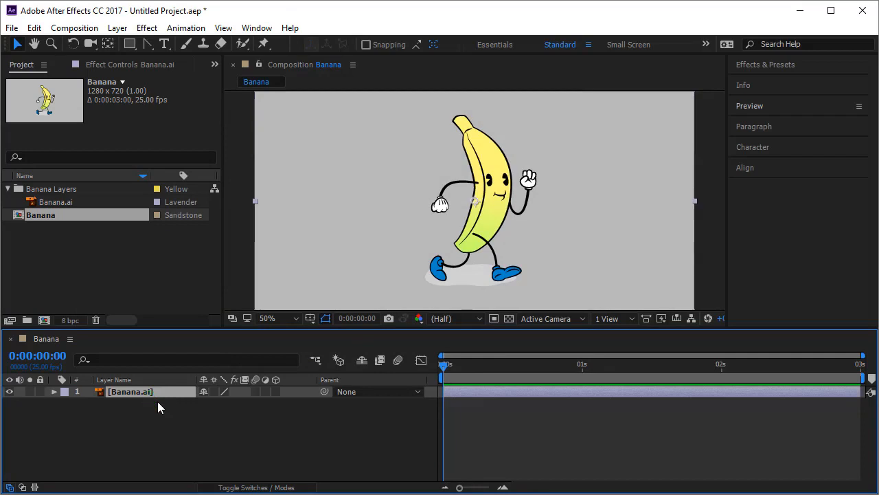
click(54, 391)
click(66, 403)
drag(234, 426, 277, 449)
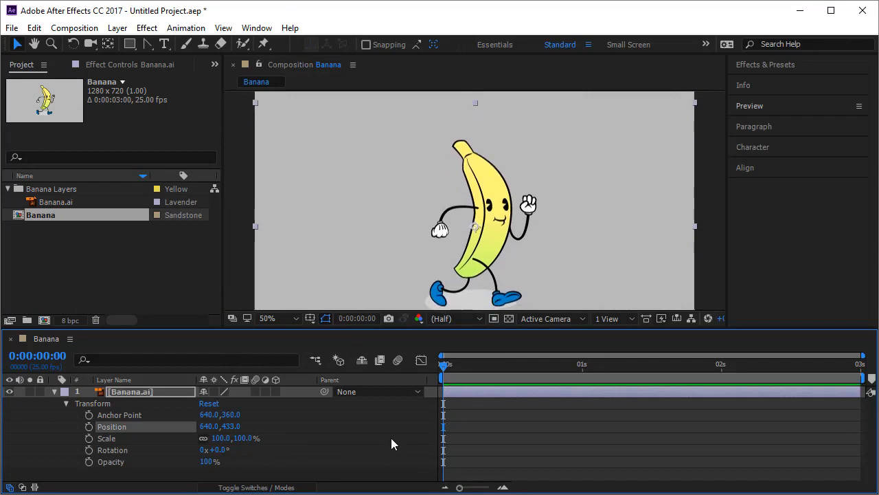
key(ctrl+z)
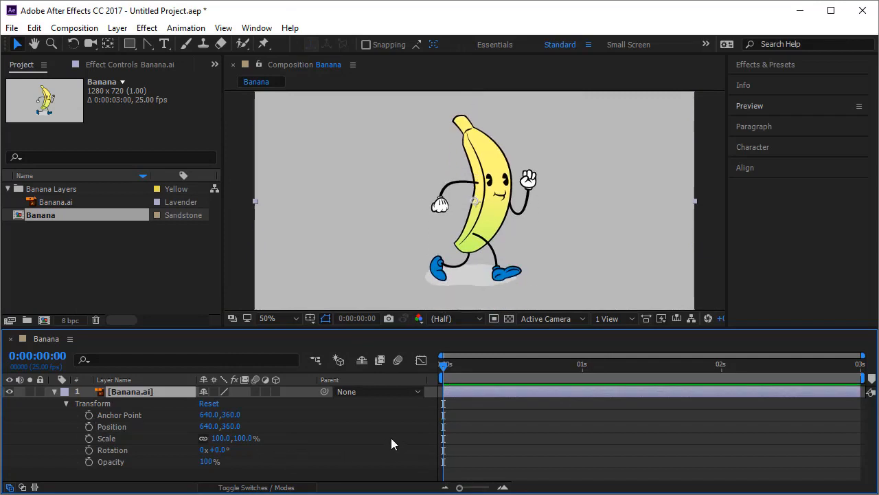
click(54, 392)
Step: Create shapes from the Banana.ai vector layer and expand the contents of the resulting outlines layer
right_click(138, 389)
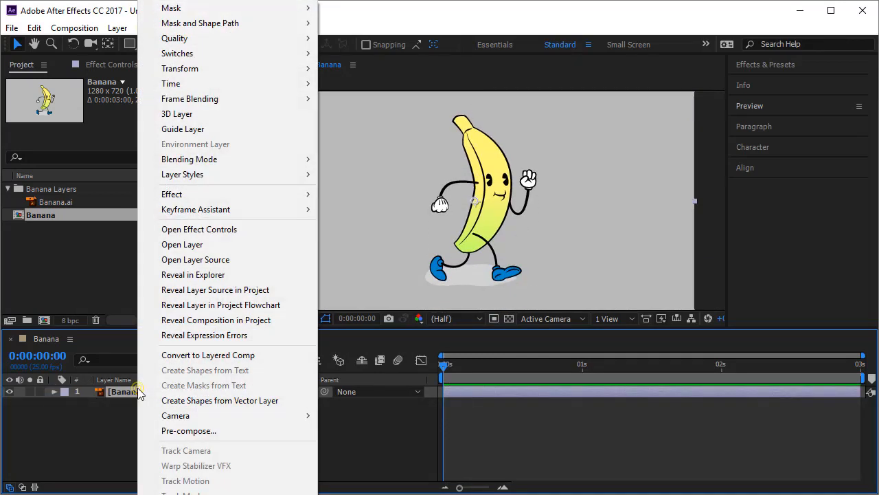
click(183, 400)
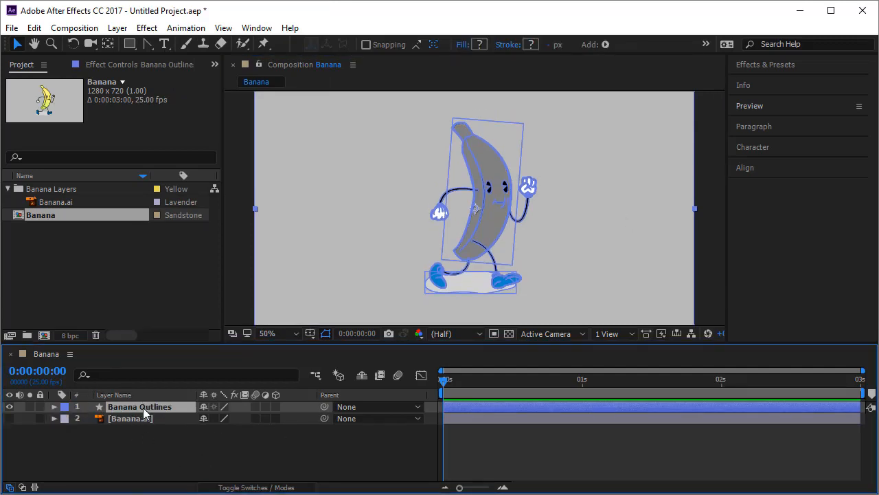
click(54, 407)
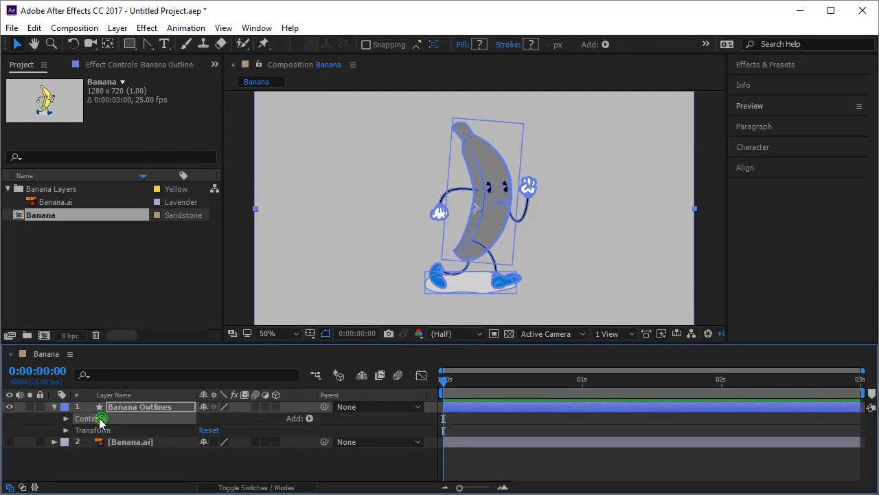
click(66, 419)
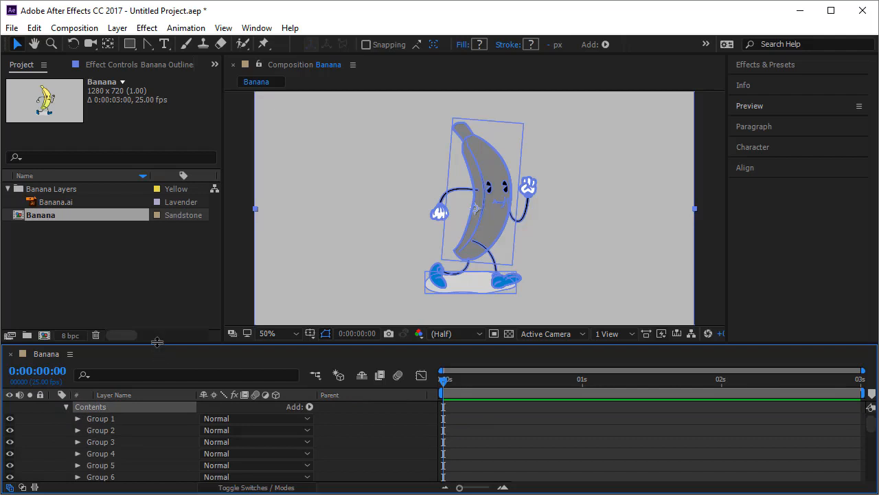
Step: Examine the shape layer's Group 1, checking its path, nested group and merge paths and toggling group visibility to identify the parts
drag(157, 344, 156, 256)
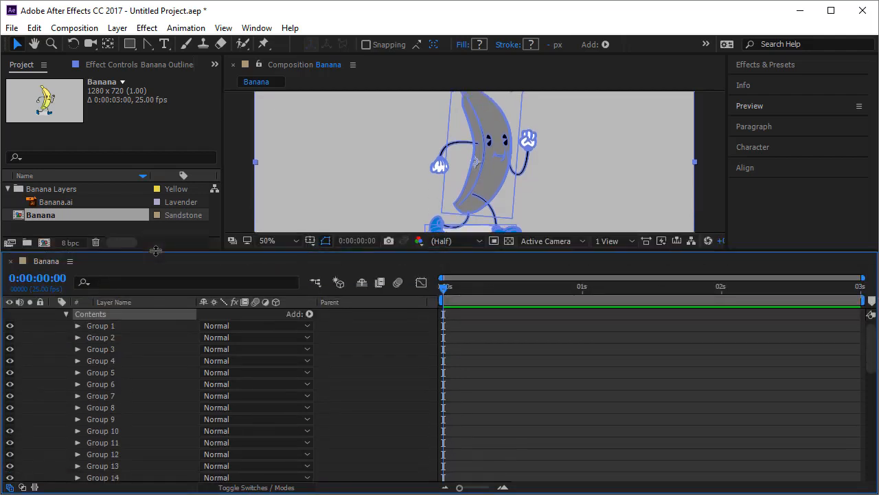
click(78, 325)
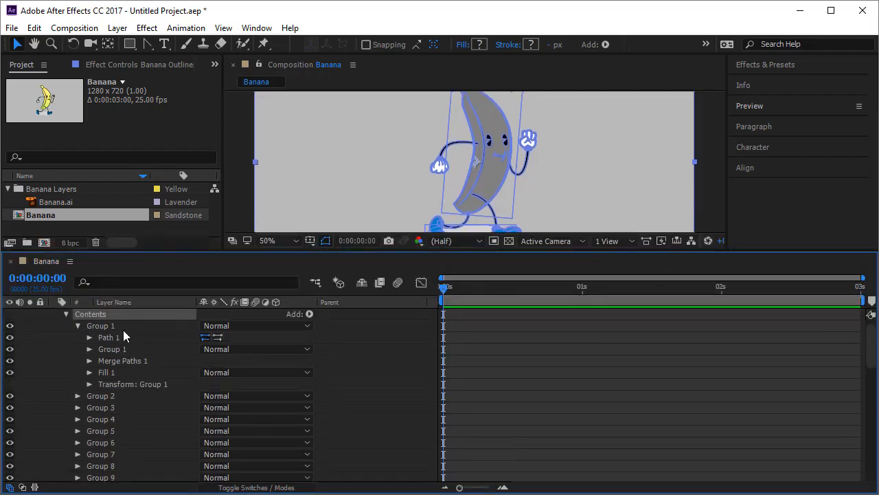
click(123, 328)
click(118, 336)
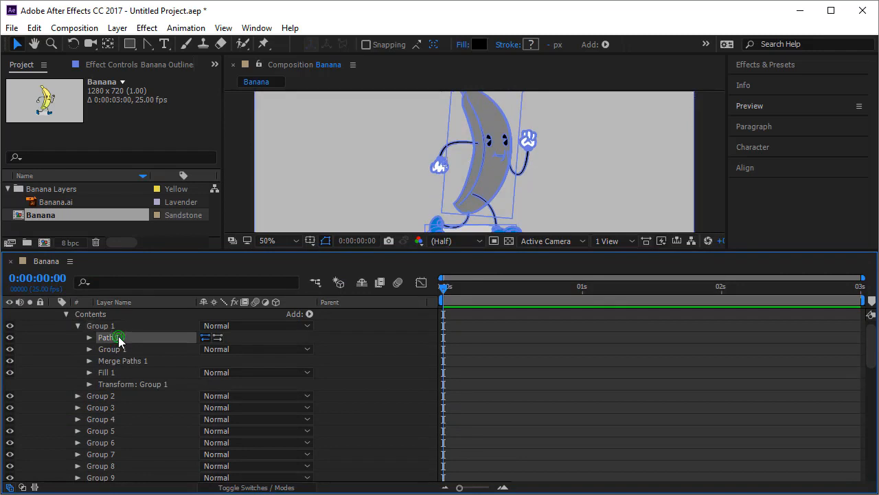
click(9, 327)
click(10, 327)
click(141, 349)
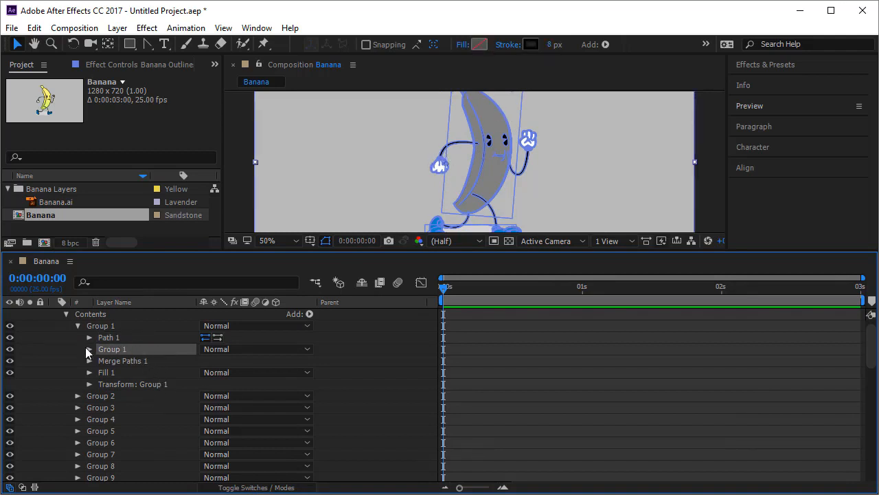
click(9, 349)
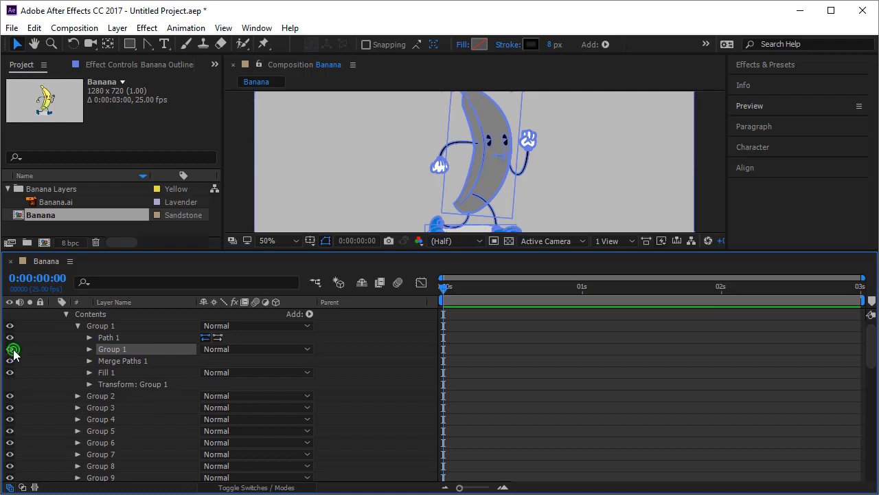
click(9, 349)
click(154, 360)
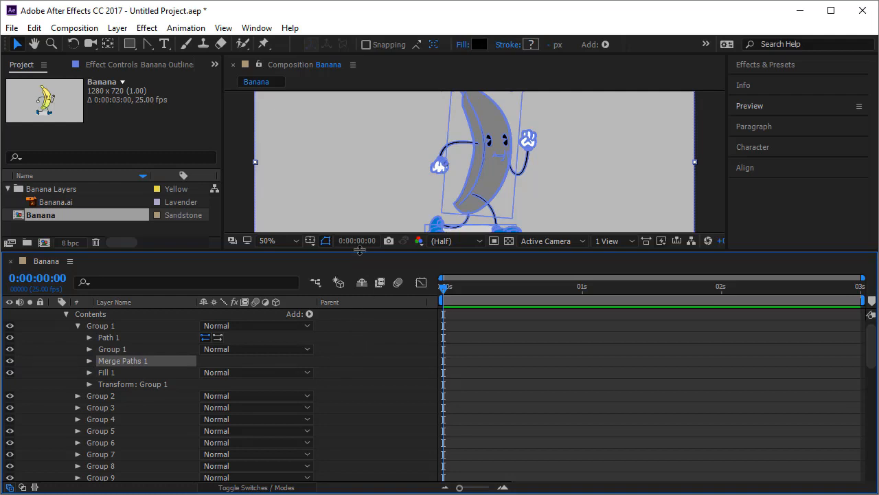
drag(360, 250, 359, 366)
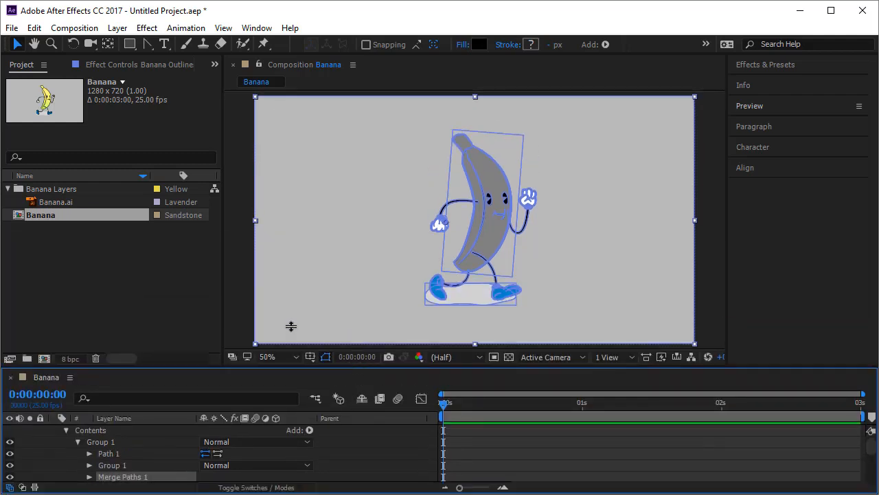